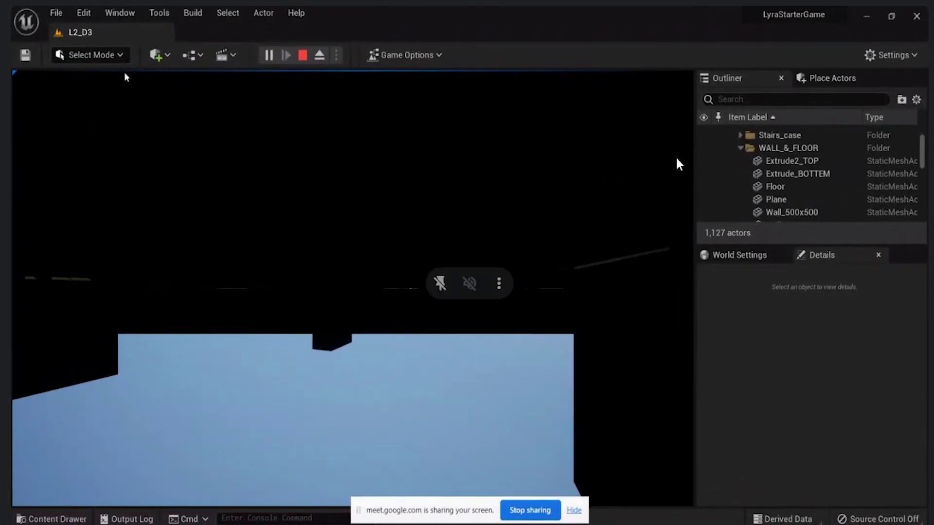
Stop the play session, search the placeable actors for "player", and place a Player Start on the floor near the wooden tables.
key(Escape)
right_drag(226, 185, 680, 294)
click(832, 78)
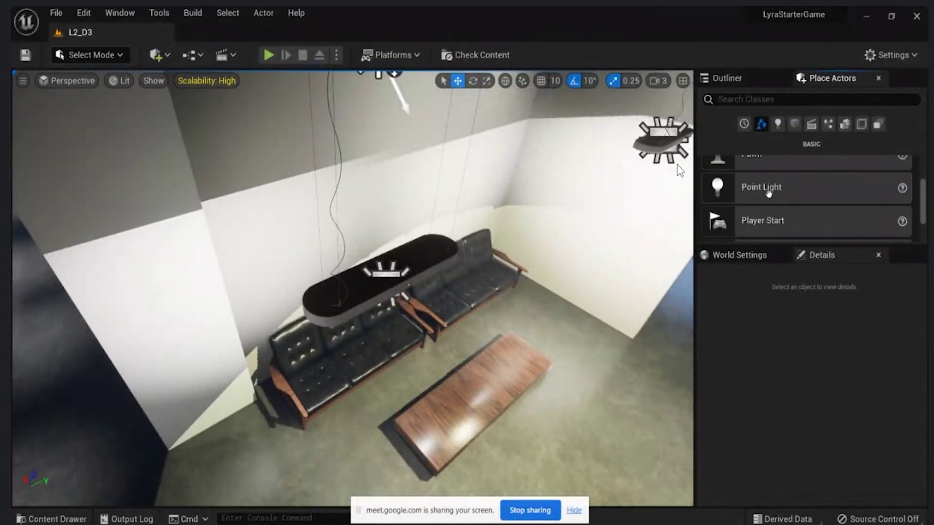
scroll(765, 219, down, 2)
scroll(764, 222, up, 2)
scroll(765, 222, up, 3)
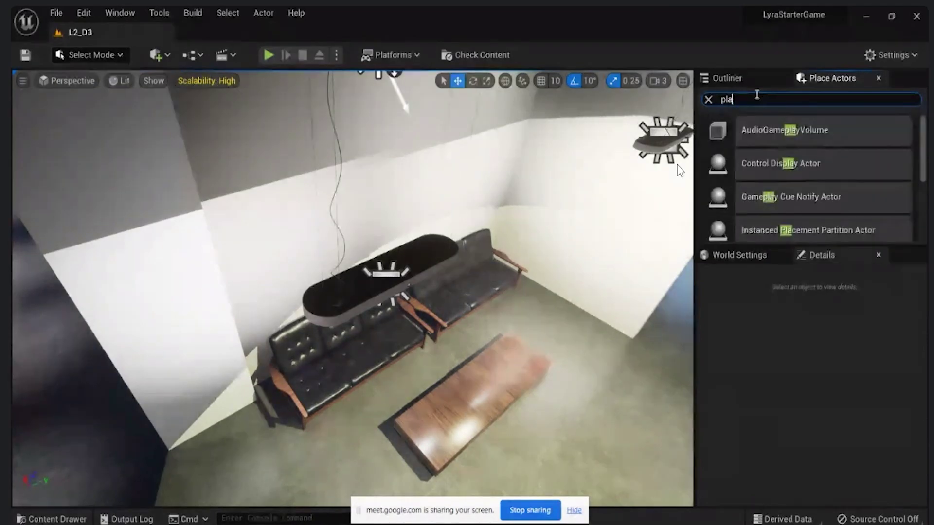
text(r)
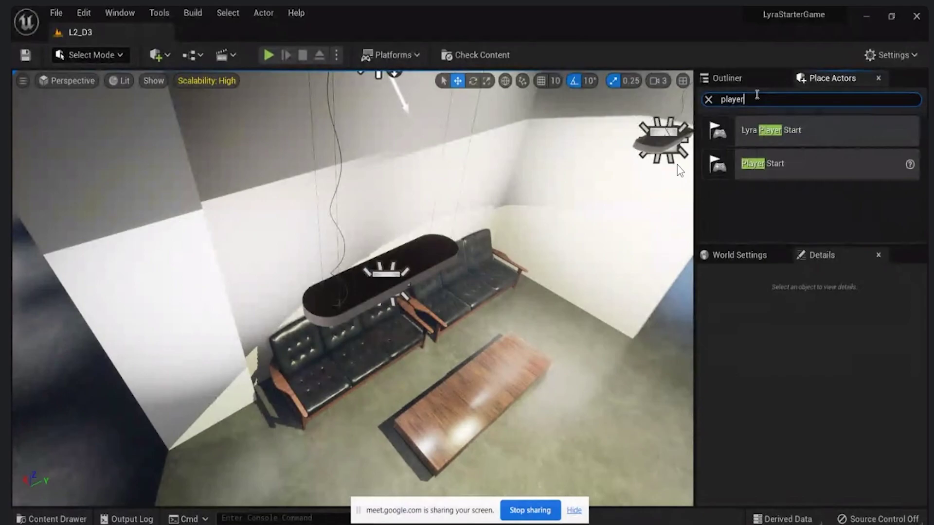
drag(762, 163, 574, 392)
Move the Player Start along the X axis to about -246, clear of the tables near the doorway.
key(f)
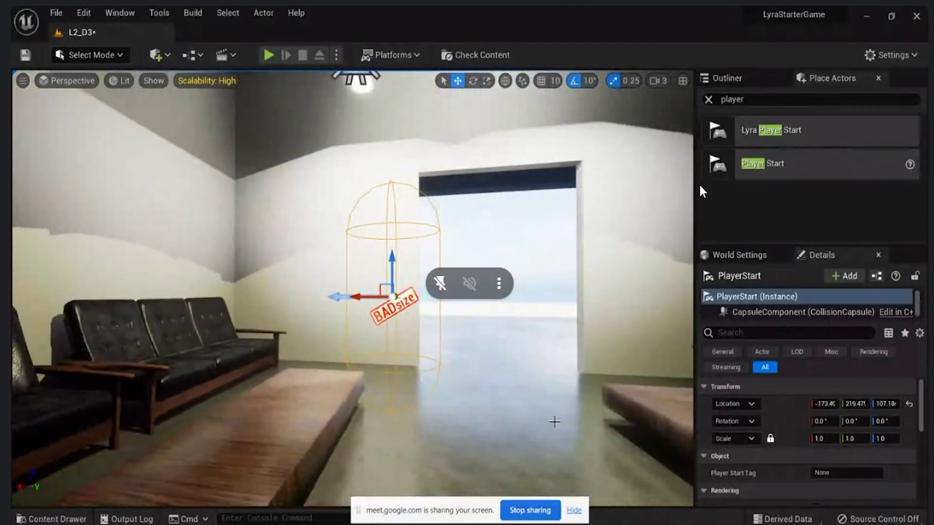
drag(367, 296, 457, 297)
right_drag(535, 340, 402, 350)
scroll(402, 350, down, 4)
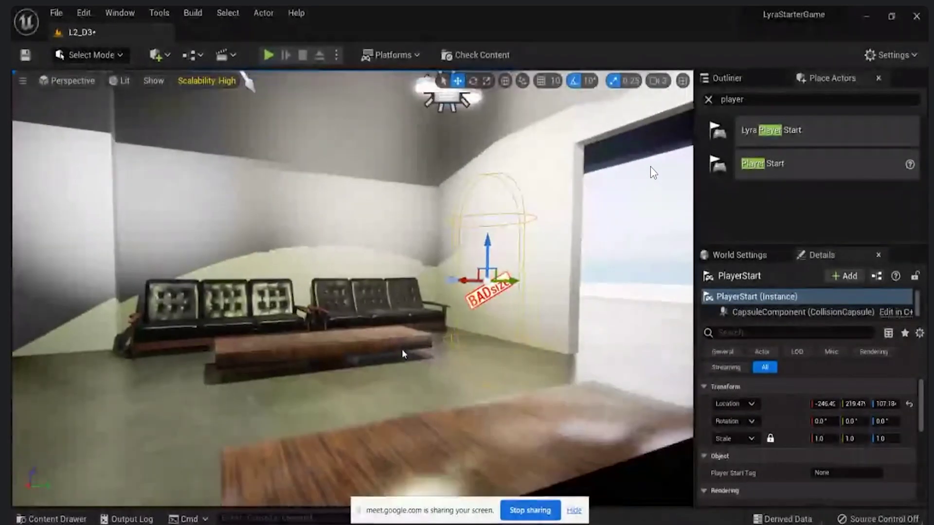
alt+drag(402, 350, 469, 350)
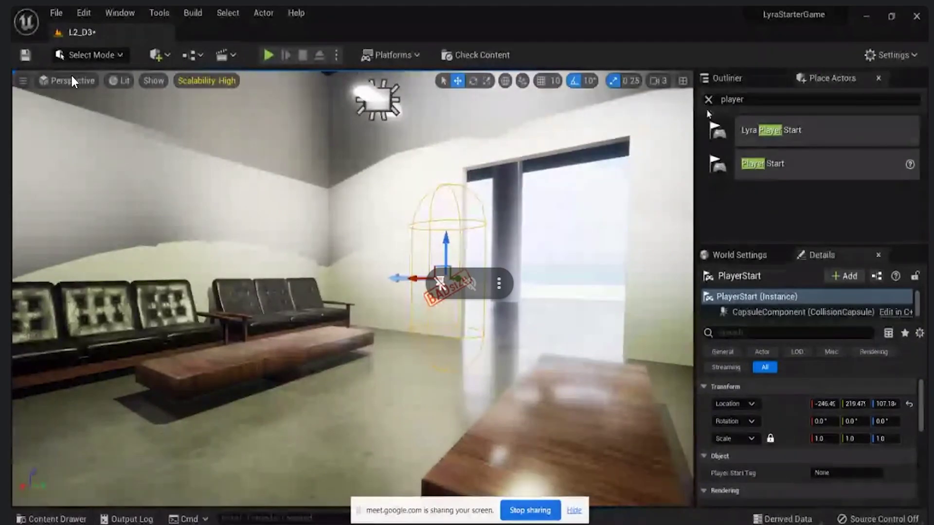
Turn on the Collision display in the viewport and inspect the collision meshes throughout the lounge and office.
click(762, 87)
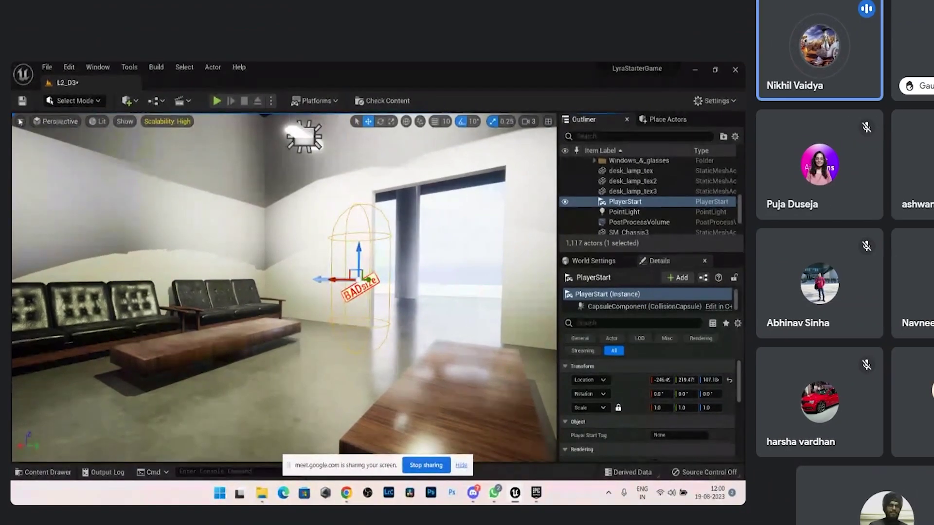
click(124, 121)
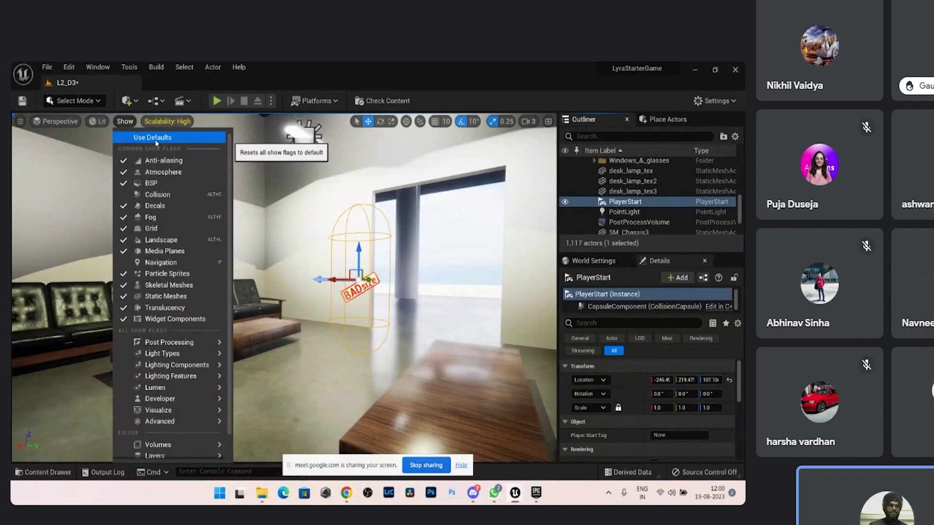
click(140, 206)
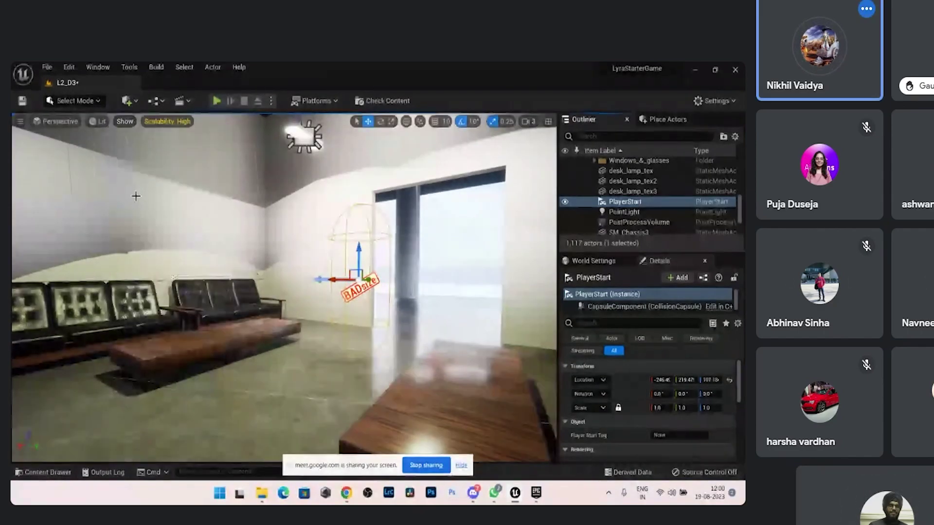
right_drag(245, 287, 245, 286)
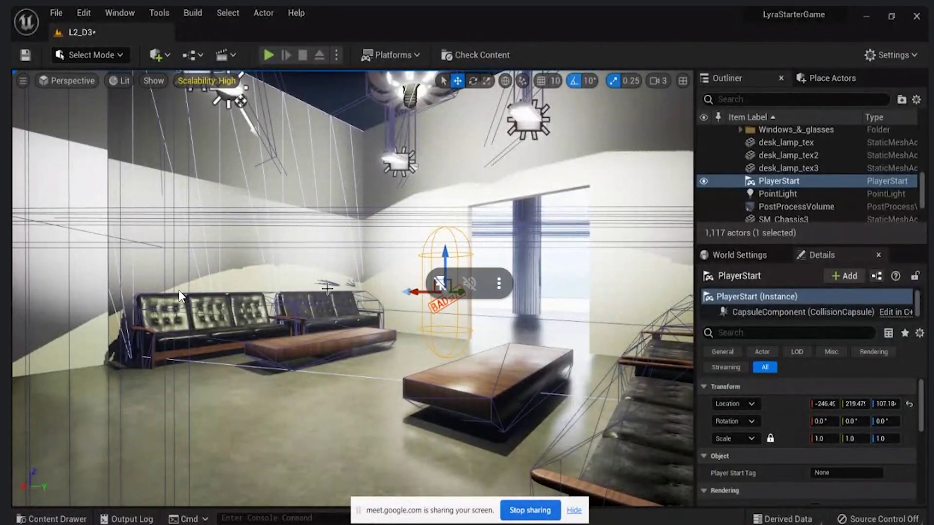
right_drag(243, 279, 317, 287)
right_drag(463, 203, 463, 209)
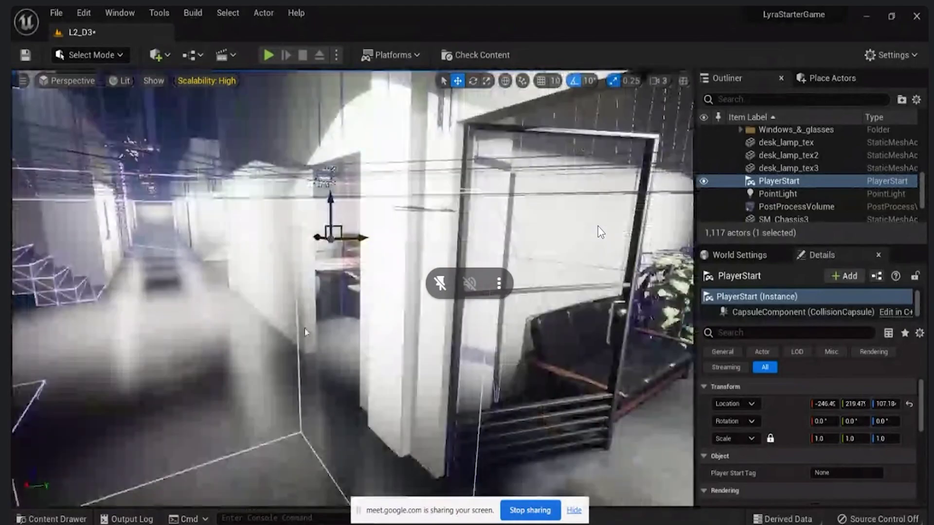
mouse_move(597, 226)
right_down()
mouse_move(588, 215)
mouse_move(584, 223)
right_up()
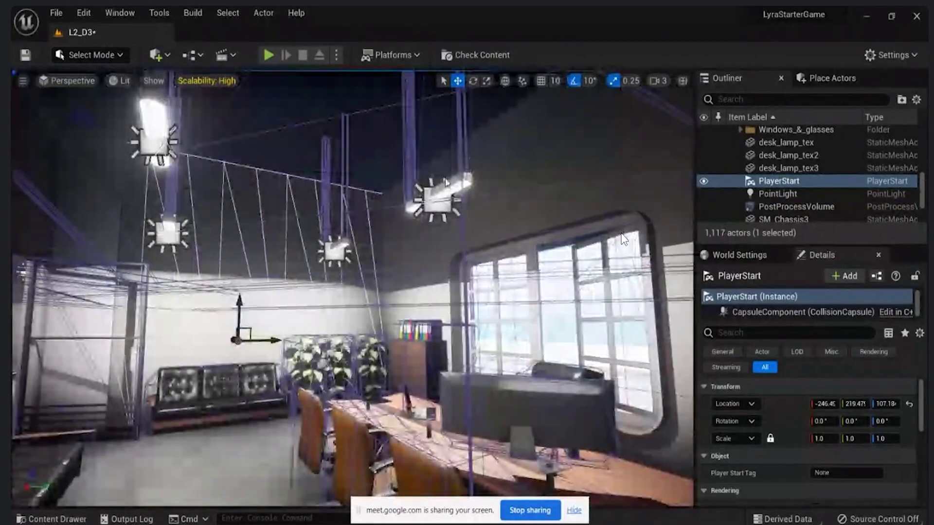
Select the grouped hanging tube light near the office window to check which actors it contains.
click(438, 199)
click(443, 188)
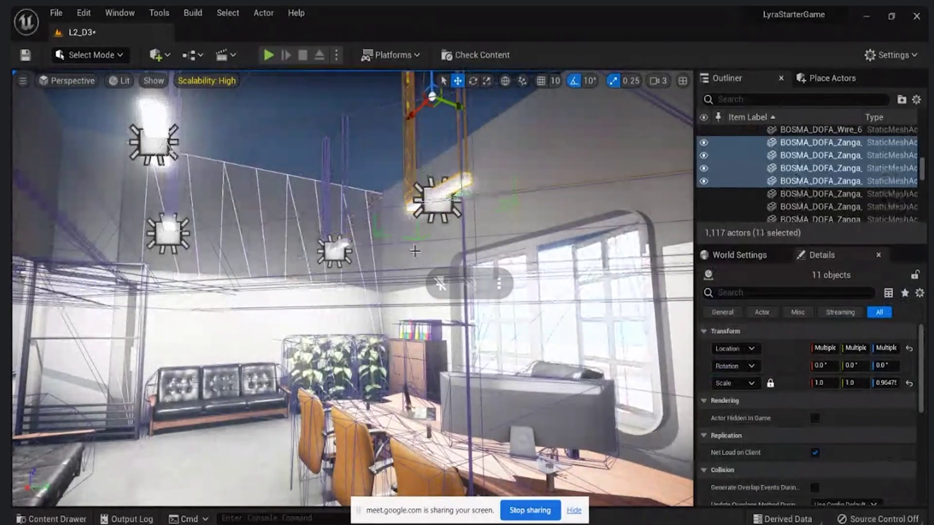
right_drag(104, 107, 98, 108)
Select the grouped hanging tube light on the side opposite the office window, check its properties, and unlock its group.
click(169, 126)
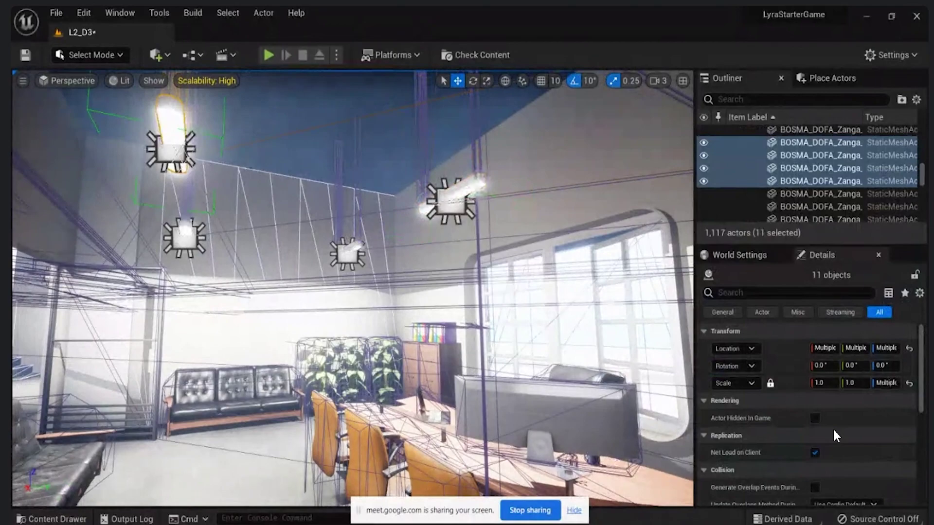
drag(794, 236, 797, 124)
scroll(800, 341, down, 3)
scroll(800, 340, up, 3)
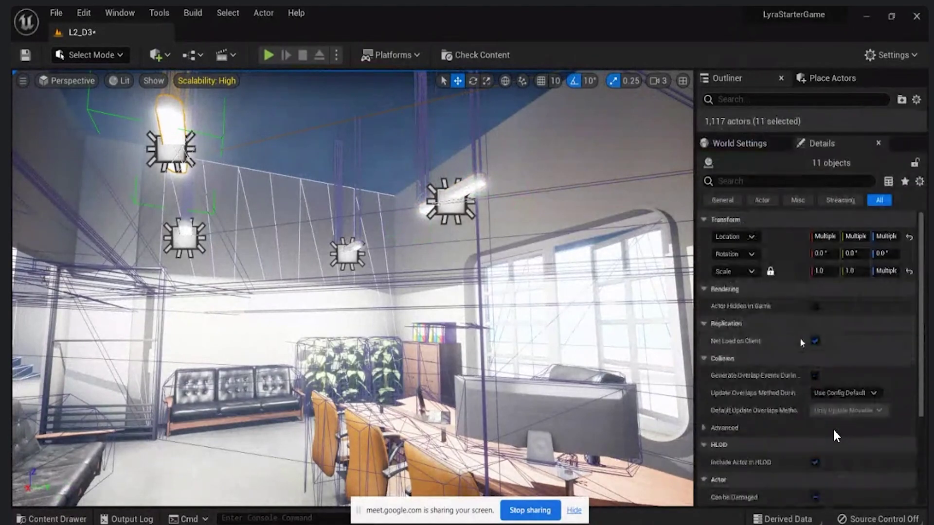
scroll(801, 342, down, 3)
scroll(797, 348, up, 3)
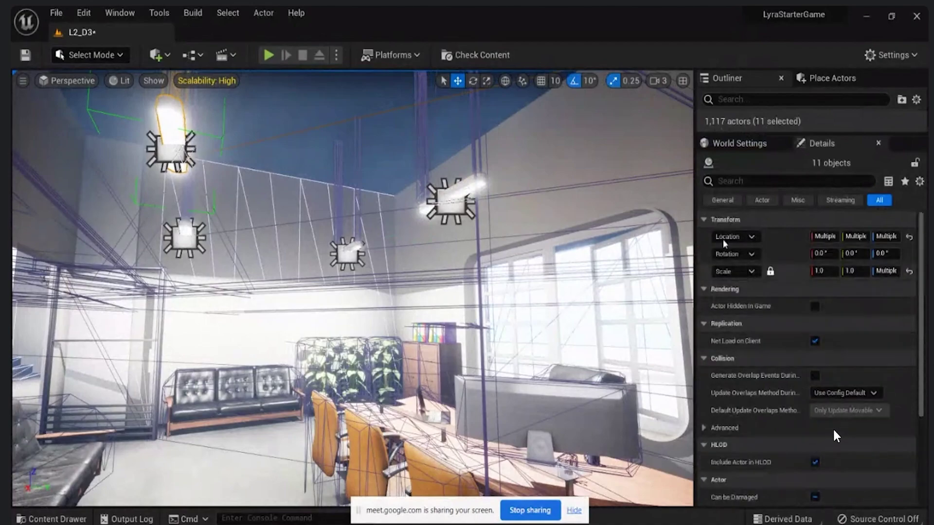
drag(804, 132, 798, 362)
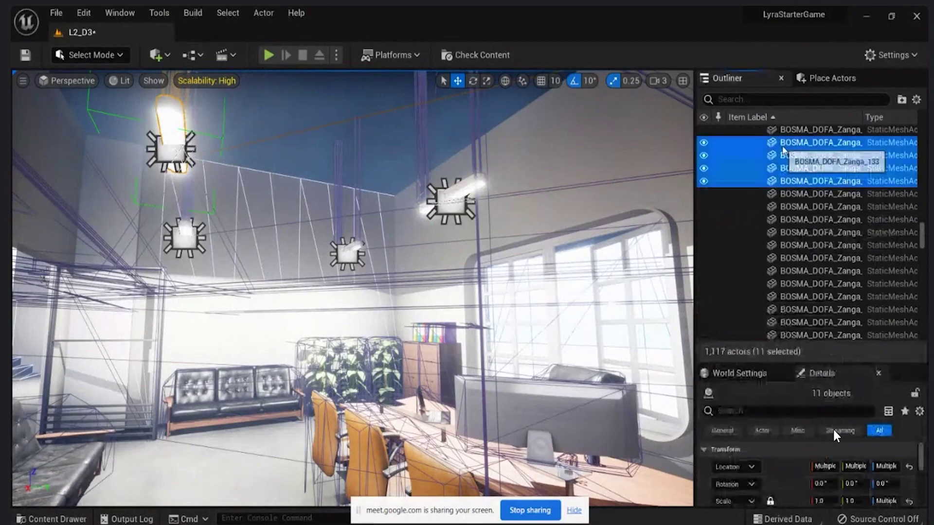
right_click(753, 153)
mouse_move(783, 387)
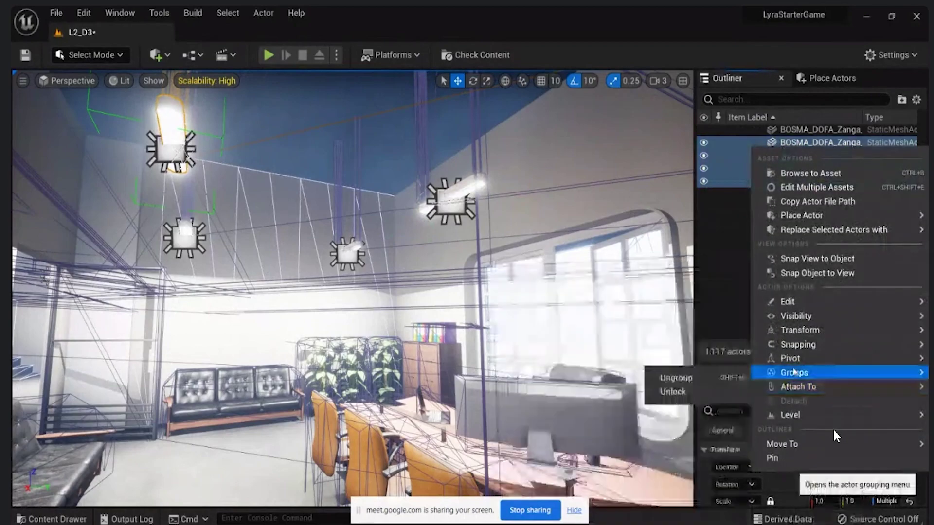
click(685, 390)
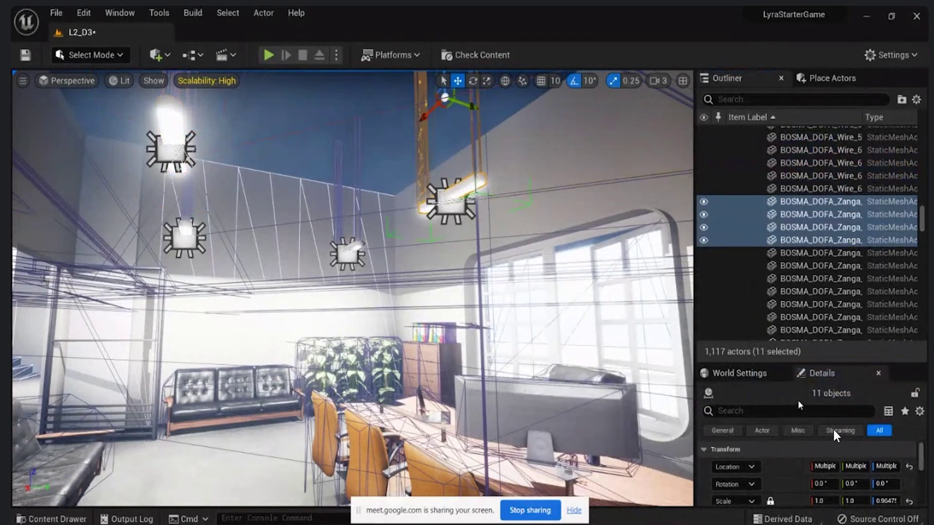
Examine the shared properties and actor list of the window-side tube light group for collision settings.
drag(798, 365, 808, 233)
scroll(807, 422, down, 5)
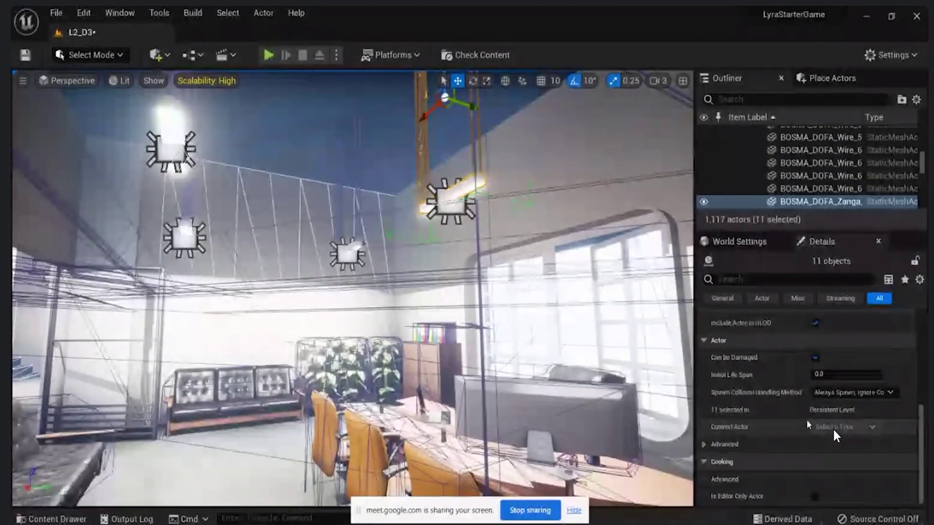
scroll(834, 434, up, 10)
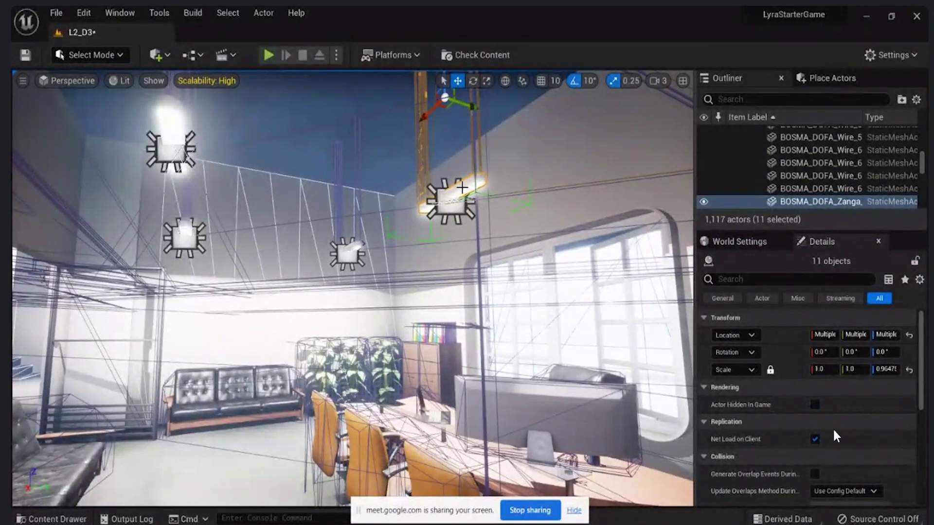
right_drag(473, 212, 470, 213)
scroll(817, 193, down, 3)
scroll(817, 193, down, 4)
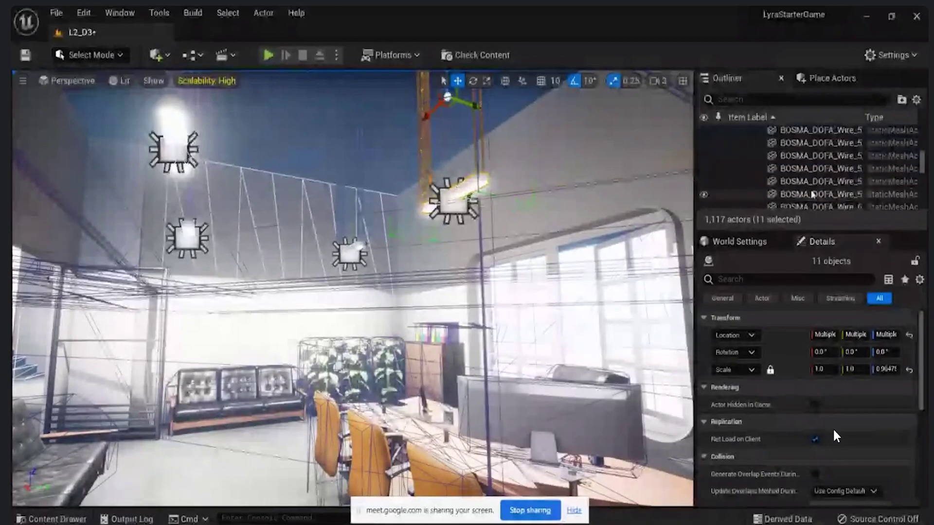
scroll(812, 194, down, 1)
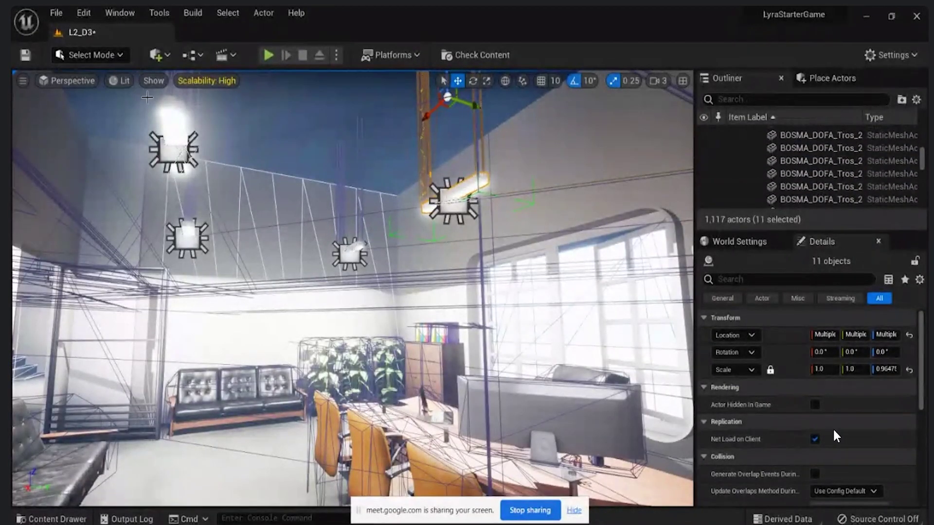
Select the single tube light mesh in the unlocked group, locate its source asset, and open it in the mesh editor.
click(177, 112)
right_drag(192, 122, 157, 194)
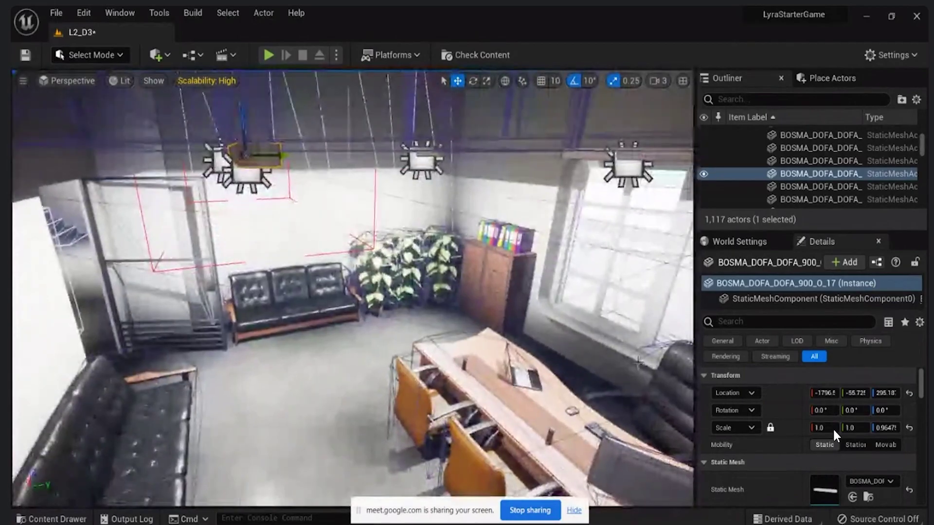
key(ctrl+b)
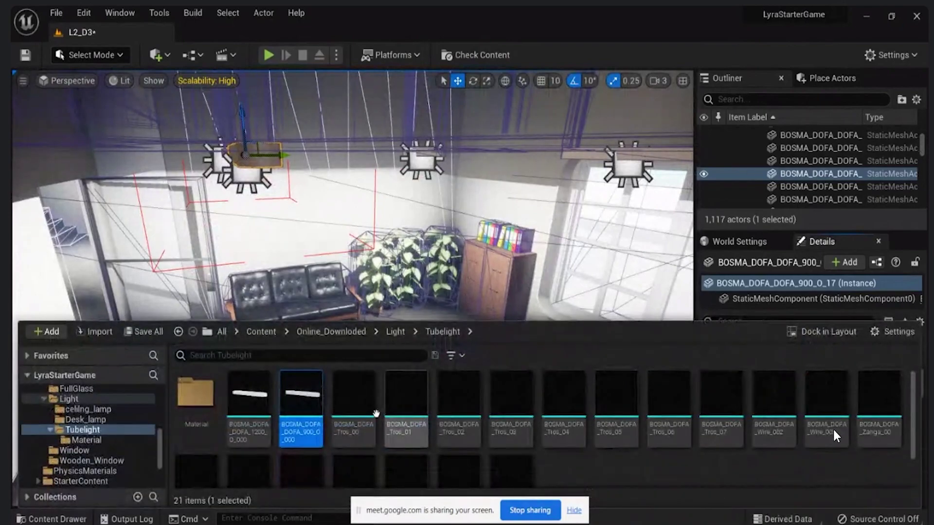
double_click(306, 395)
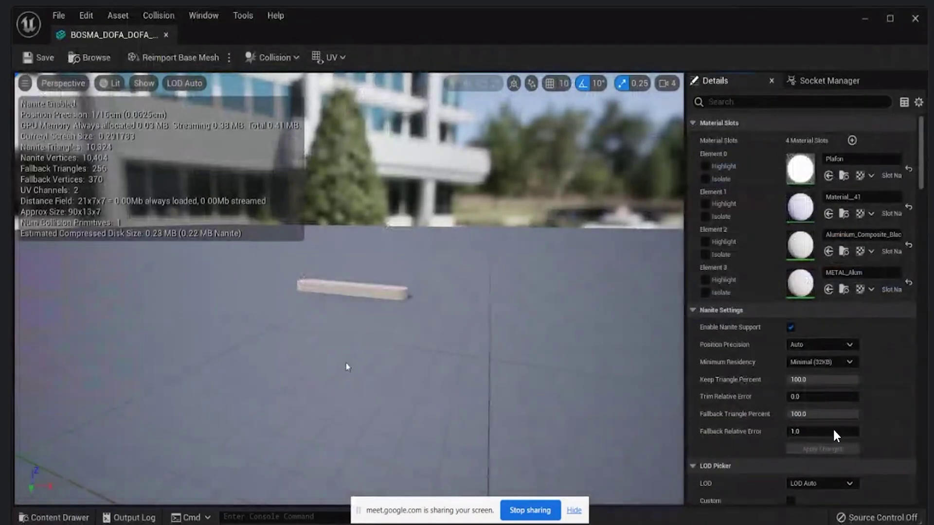
Filter the mesh details by "coll" and set Collision Complexity to Use Complex Collision As Simple.
mouse_move(353, 341)
right_down()
mouse_move(360, 306)
mouse_move(380, 315)
mouse_move(376, 327)
mouse_move(302, 336)
mouse_move(313, 348)
mouse_move(428, 351)
mouse_move(349, 357)
right_up()
click(747, 102)
text(coll)
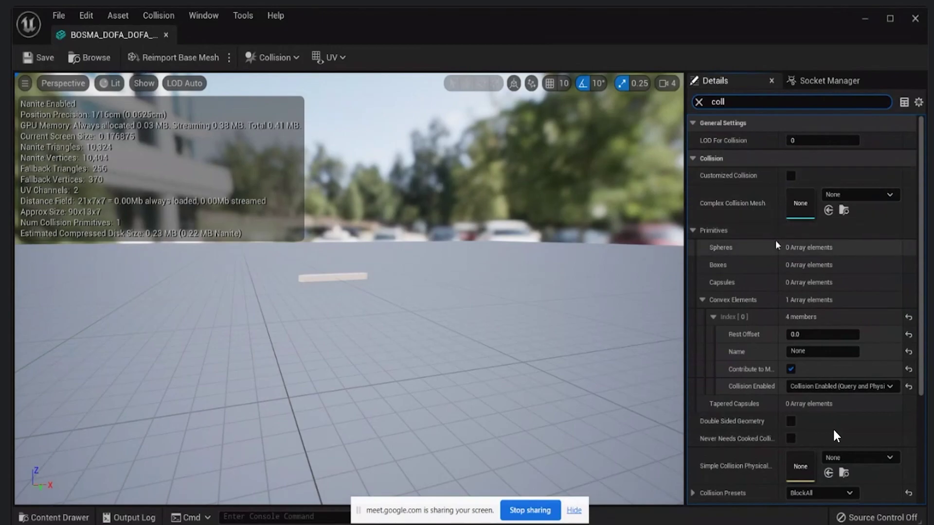
scroll(776, 243, down, 1)
scroll(775, 245, down, 2)
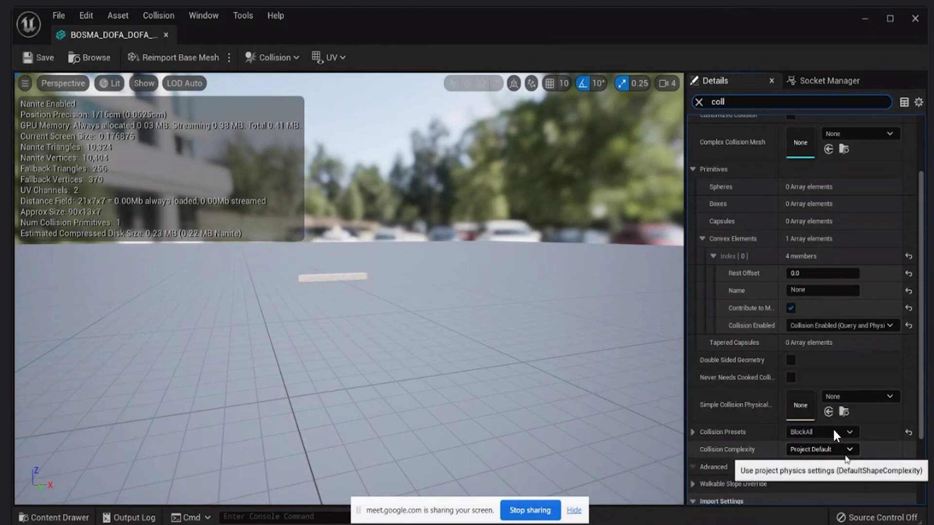
scroll(846, 457, down, 2)
click(851, 408)
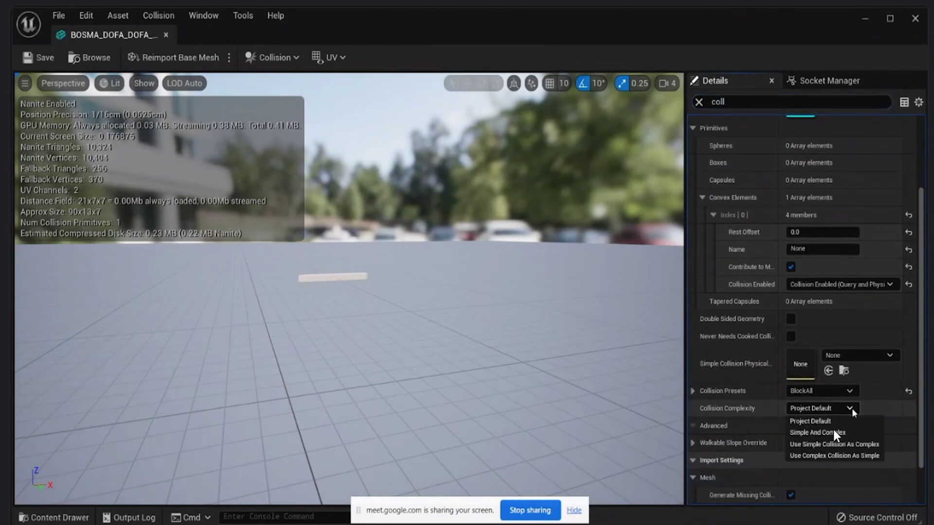
click(852, 456)
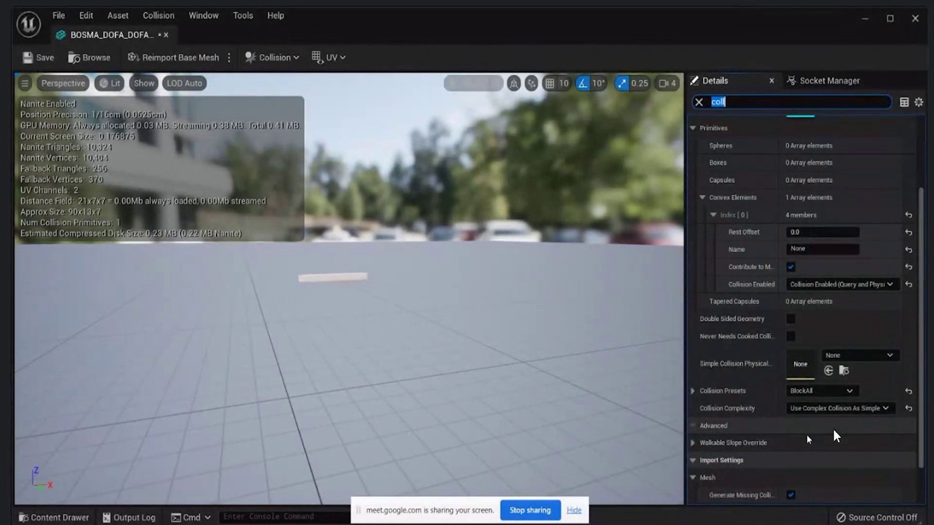
Save the tube light mesh, clear the details filter, and minimize the mesh editor to return to the level.
click(28, 59)
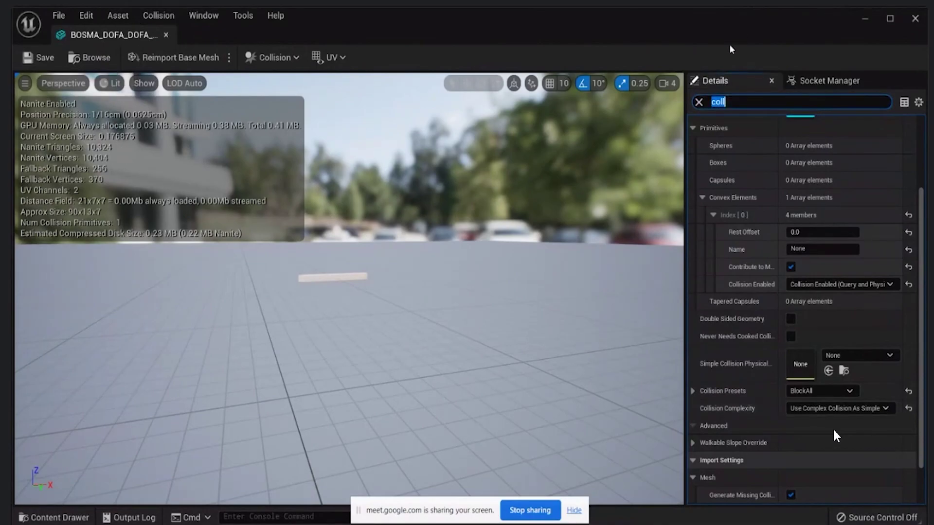
click(698, 102)
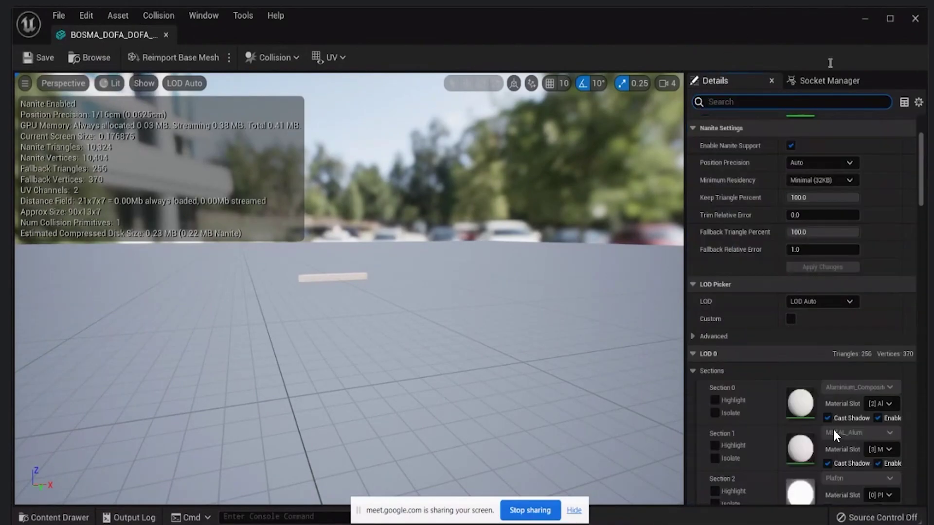
click(865, 19)
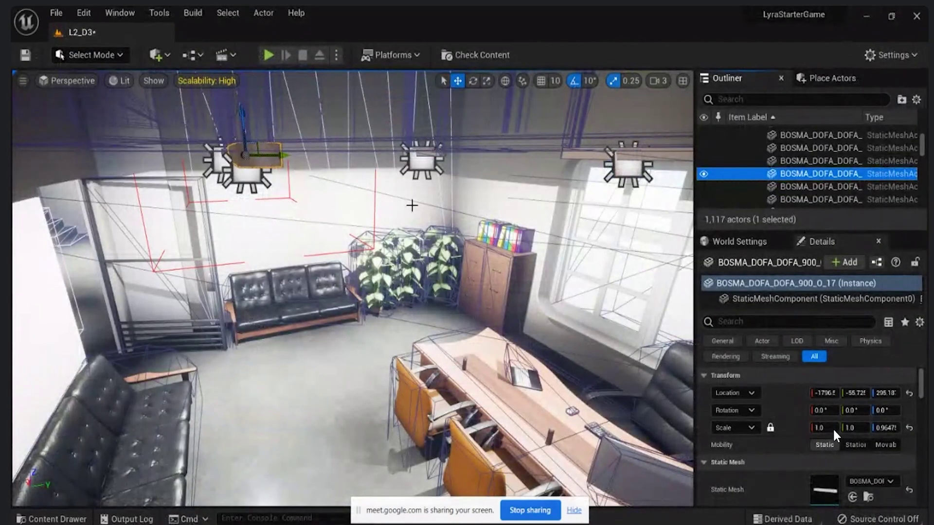
Open the Tubelight asset folder and examine the collision complexity of its 1200 and 900 tube light meshes.
key(f)
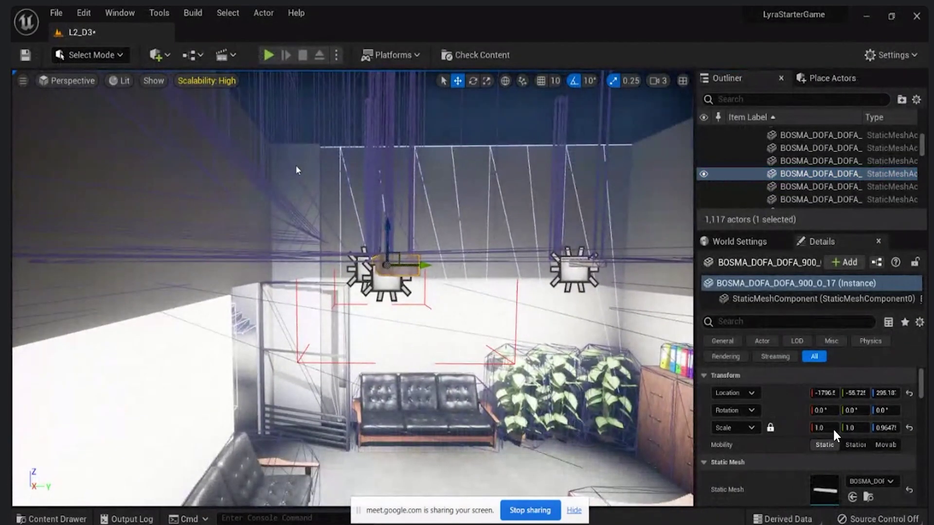
right_drag(296, 167, 365, 215)
key(ctrl+space)
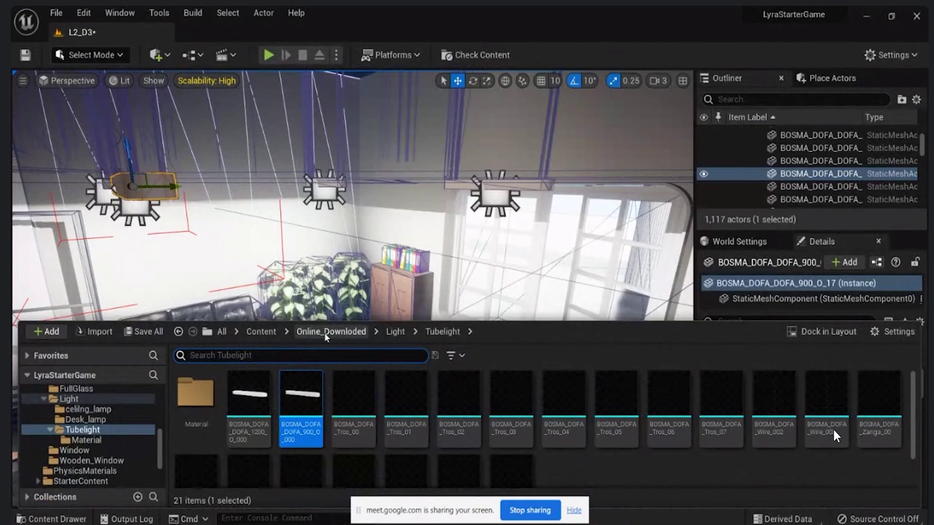
scroll(302, 398, down, 2)
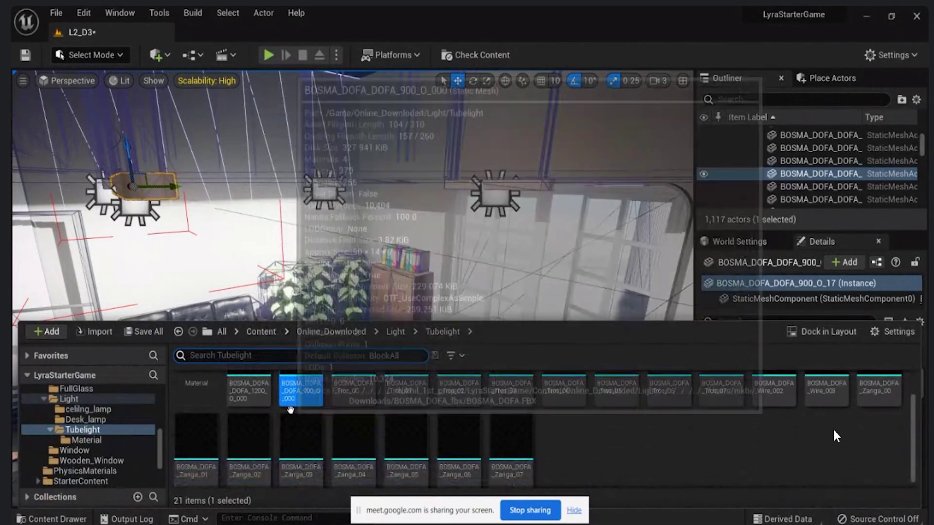
scroll(290, 410, up, 2)
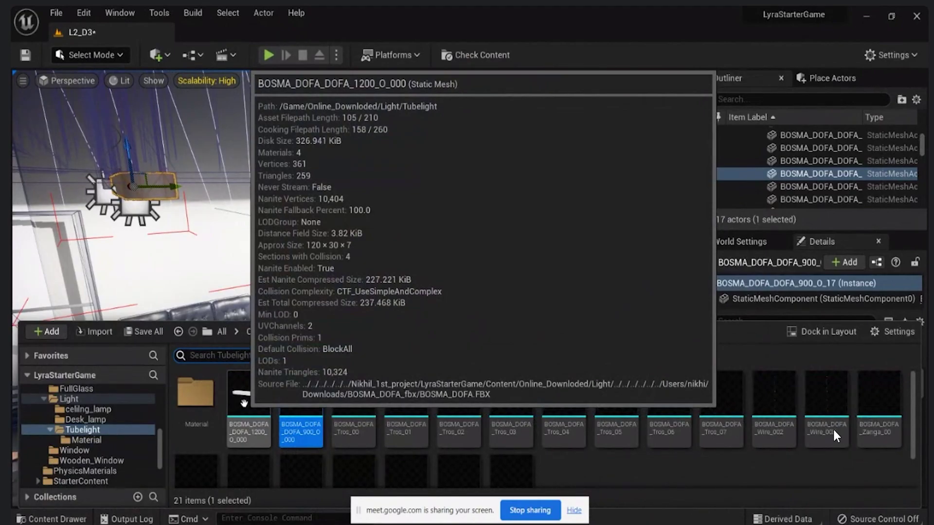
click(245, 403)
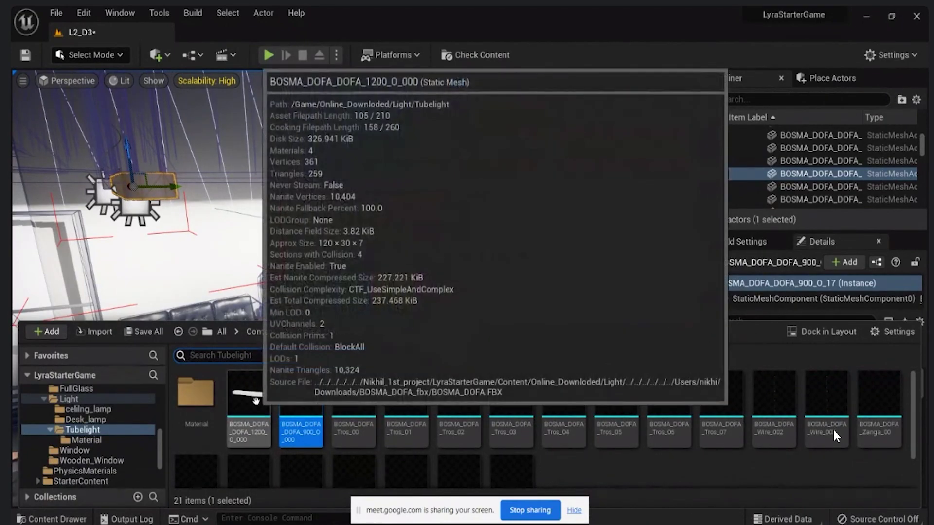
scroll(457, 450, down, 1)
scroll(631, 447, up, 1)
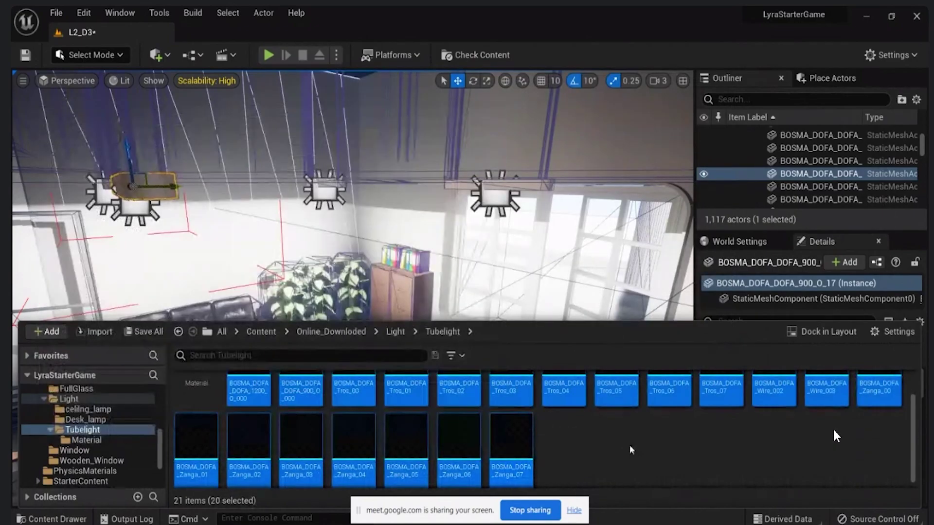
Select all static meshes in the Tubelight folder and open them for bulk editing in the Property Matrix.
key(ctrl+a)
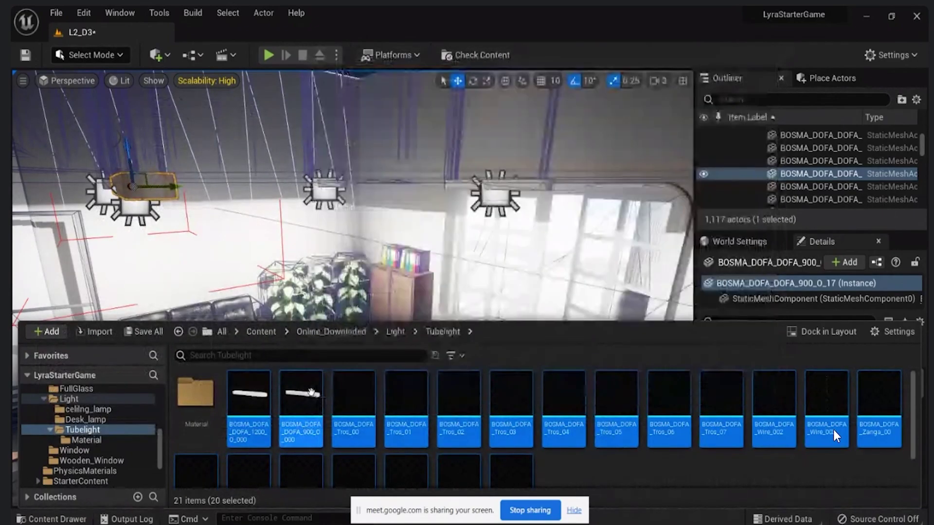
right_click(312, 399)
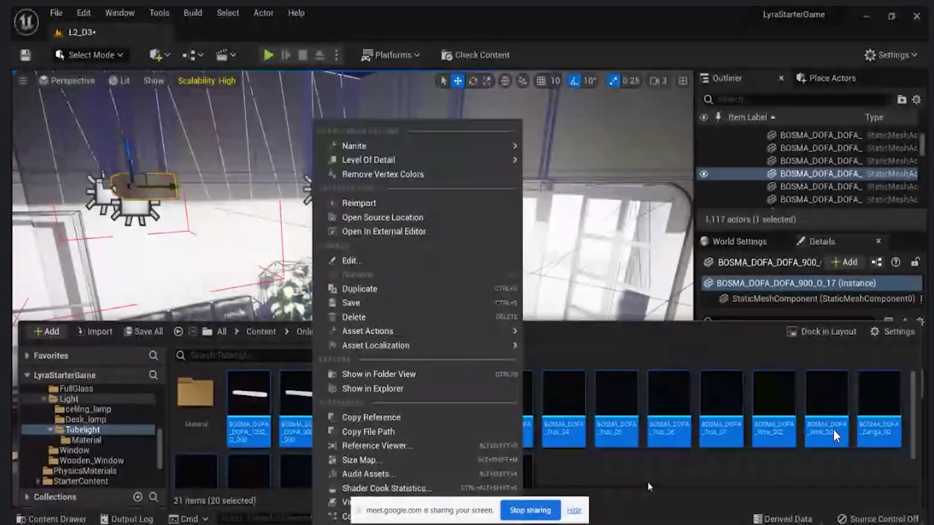
mouse_move(498, 332)
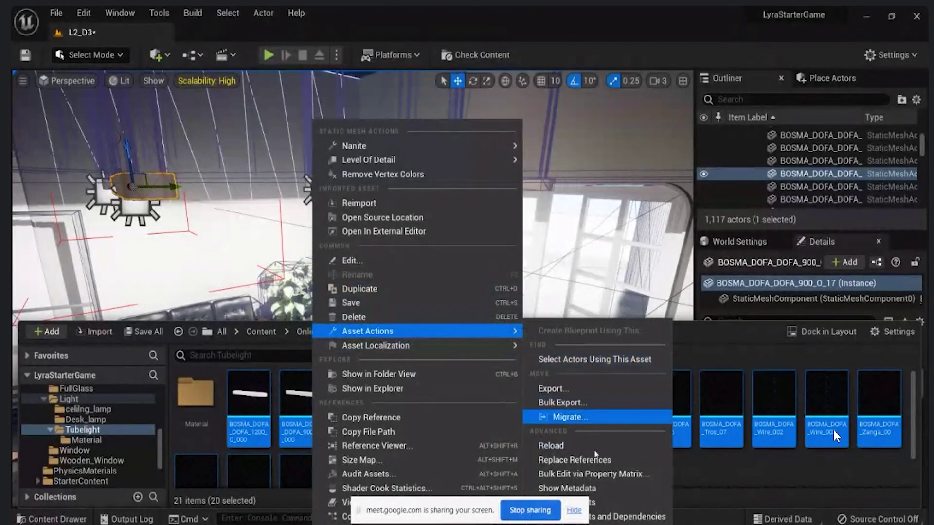
click(605, 474)
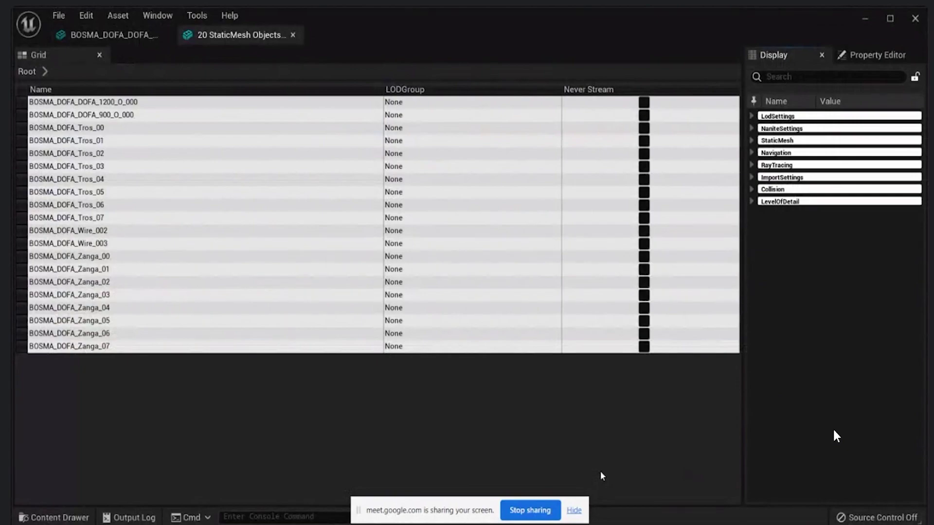
Select every mesh row in the matrix from BOSMA_DOFA_DOFA_1200_O_000 through BOSMA_DOFA_Zanga_07.
click(21, 101)
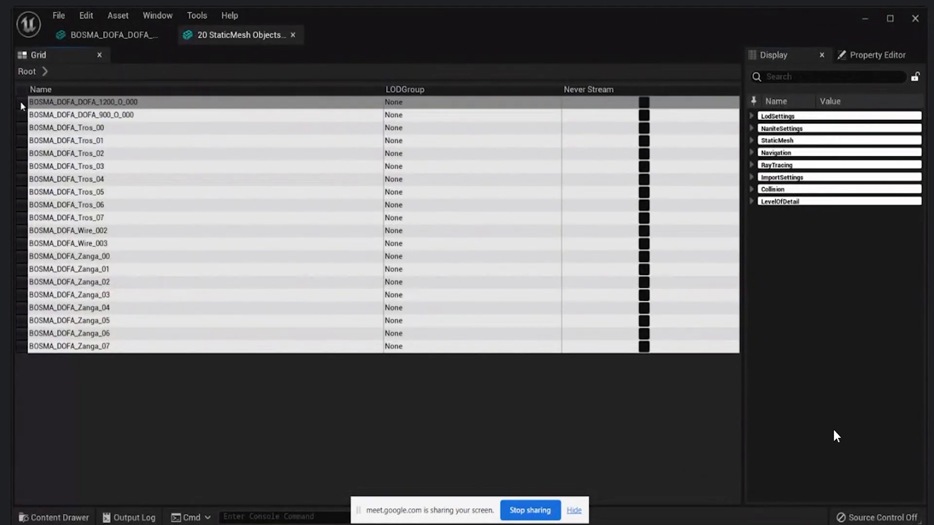
drag(20, 102, 47, 109)
click(47, 106)
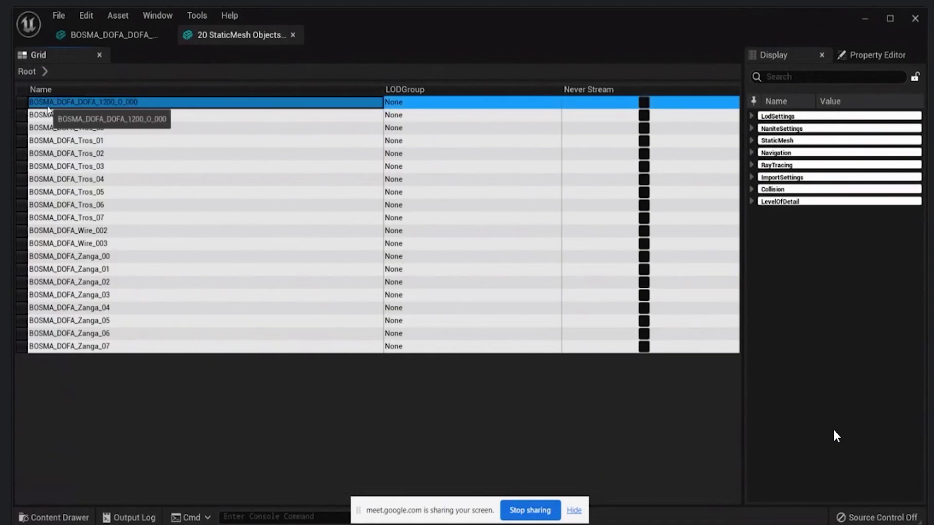
shift+click(50, 346)
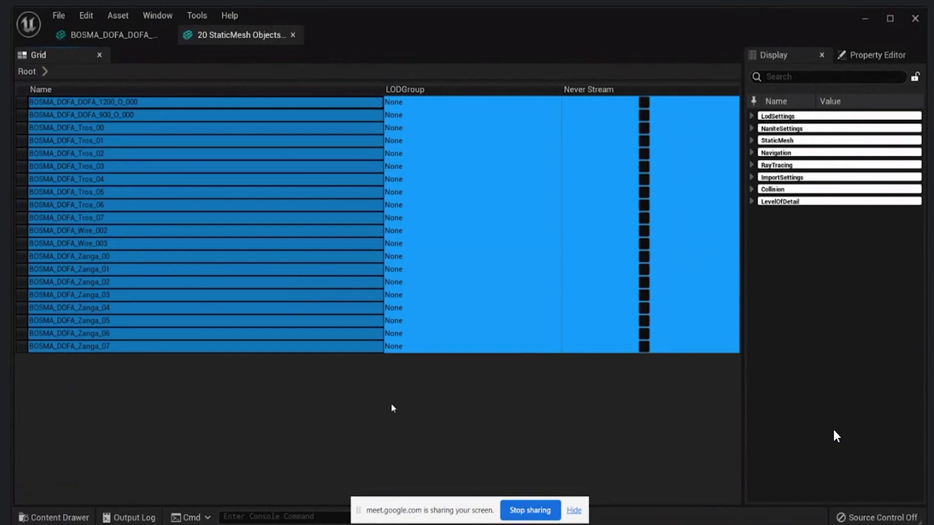
Filter by "coll", set Collision Complexity to Use Complex Collision As Simple for the selected meshes, then save and return to the level.
click(804, 78)
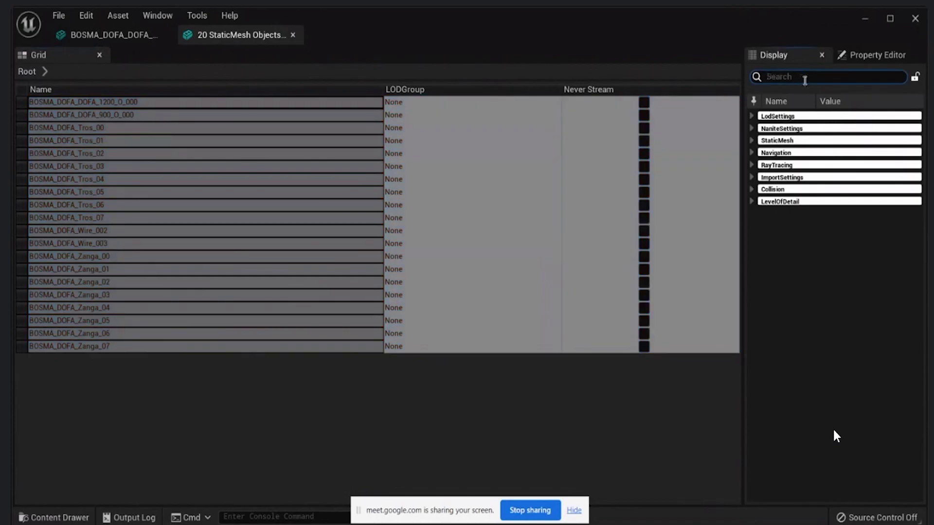
text(coll)
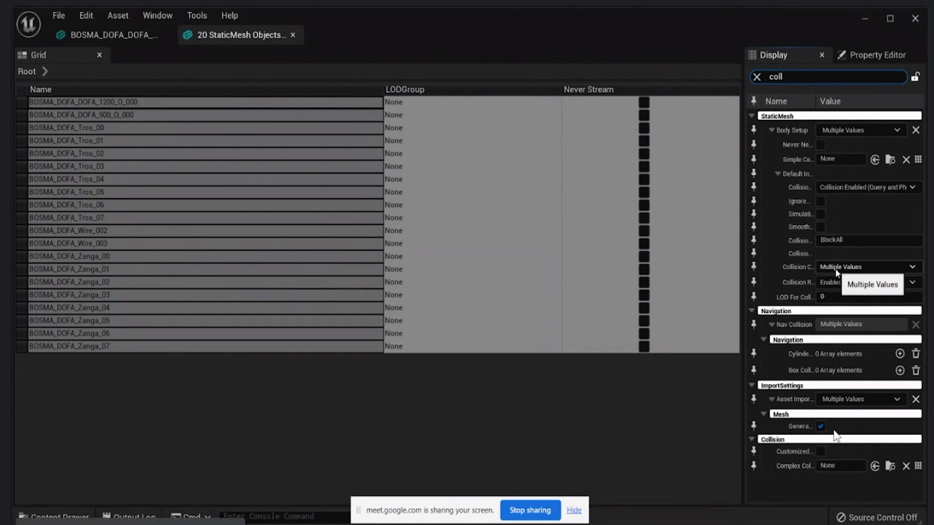
click(889, 271)
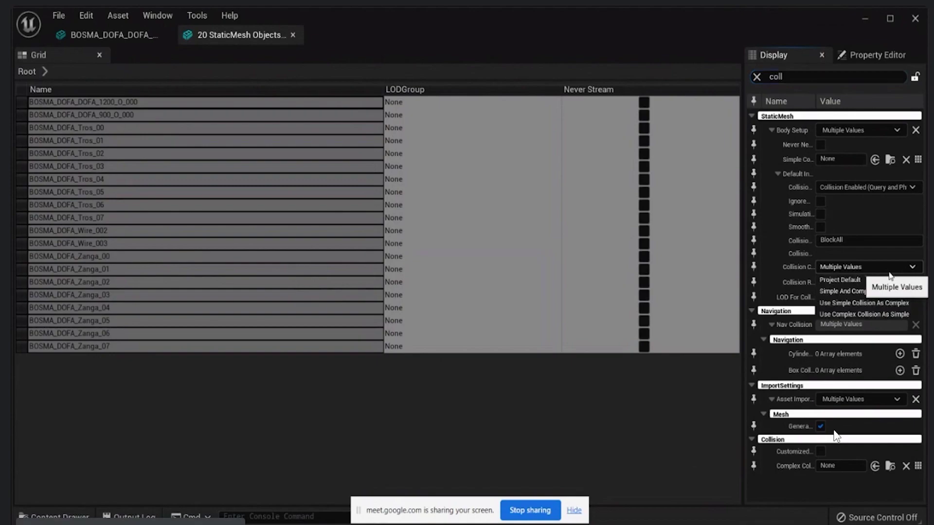
click(852, 314)
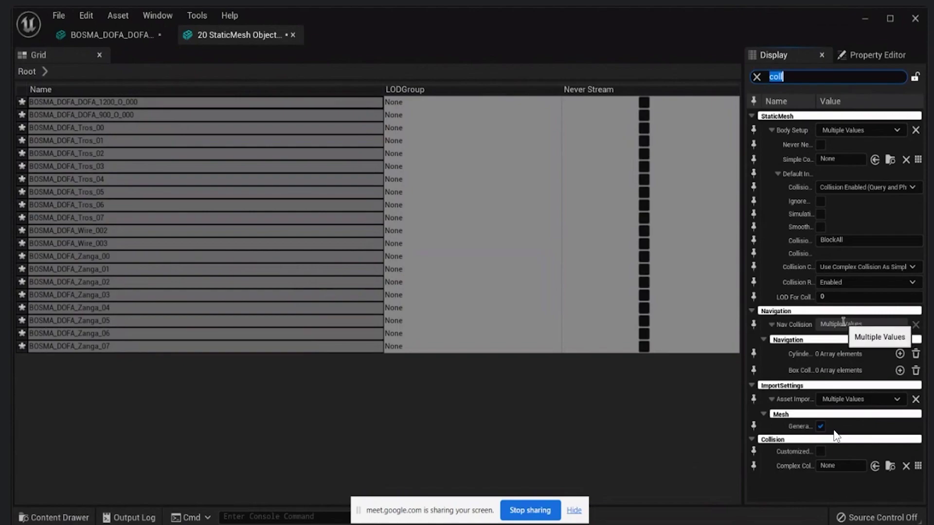
key(ctrl+s)
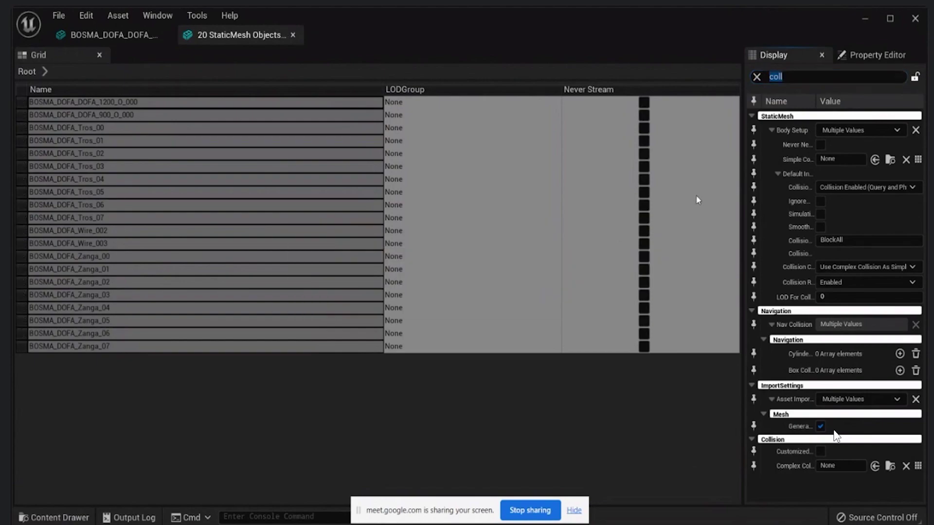
click(864, 21)
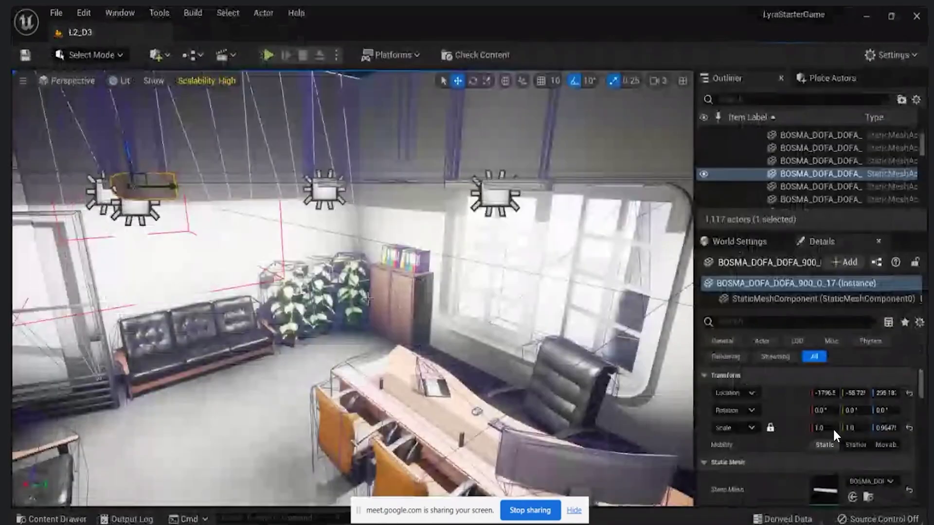
Play the level and run the character through the office to test the collision.
right_drag(234, 320, 205, 298)
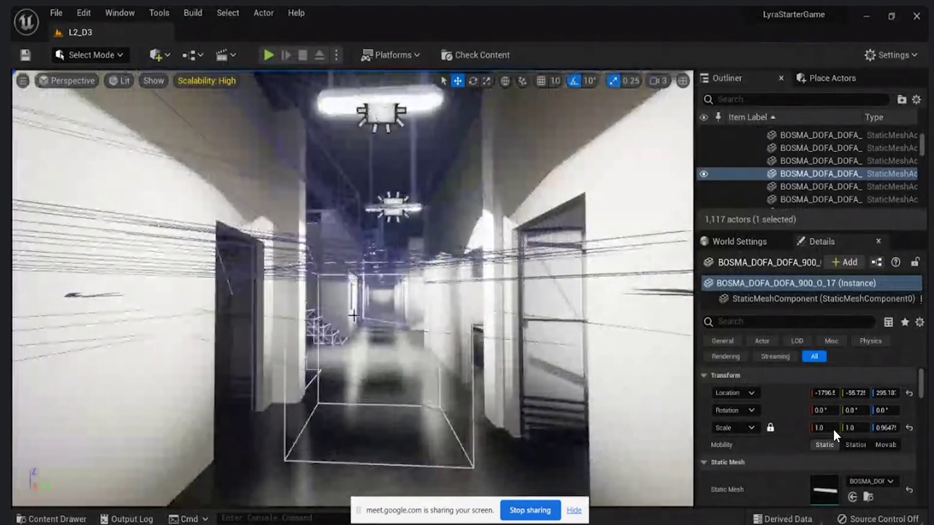
click(268, 54)
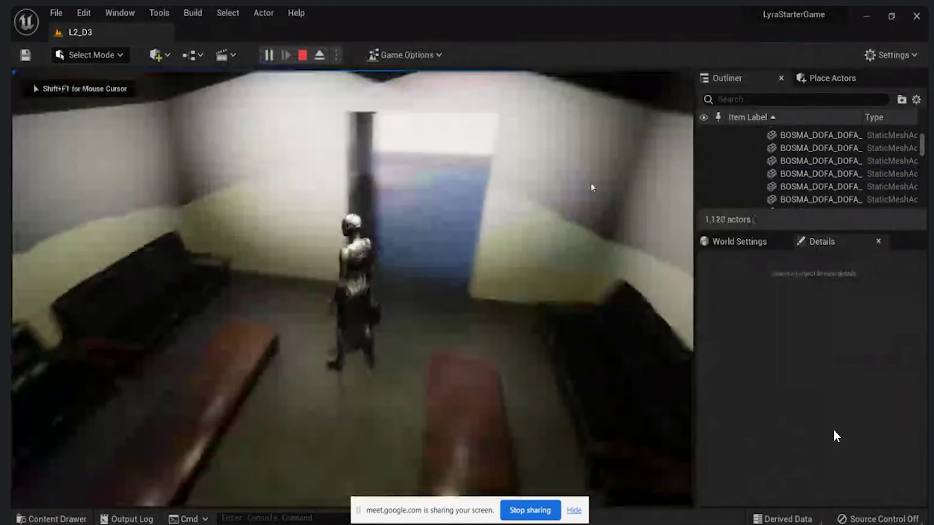
key(s)
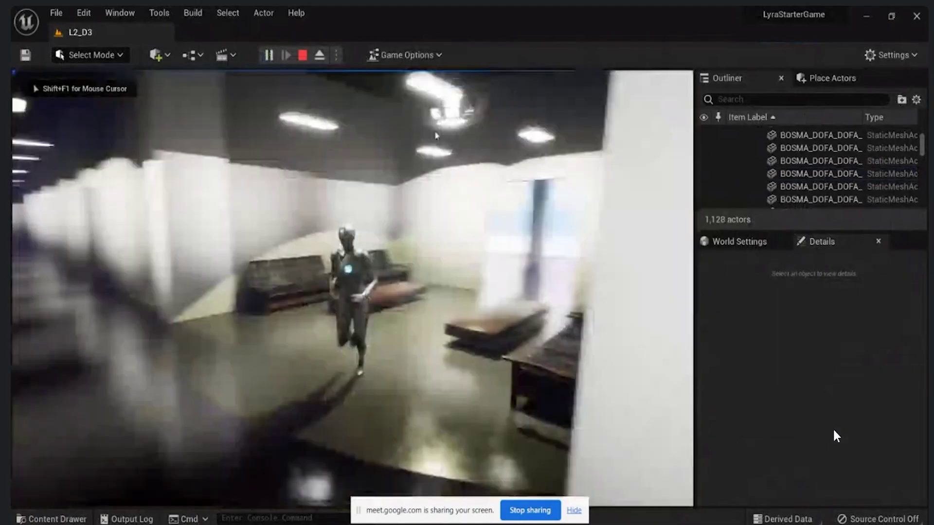